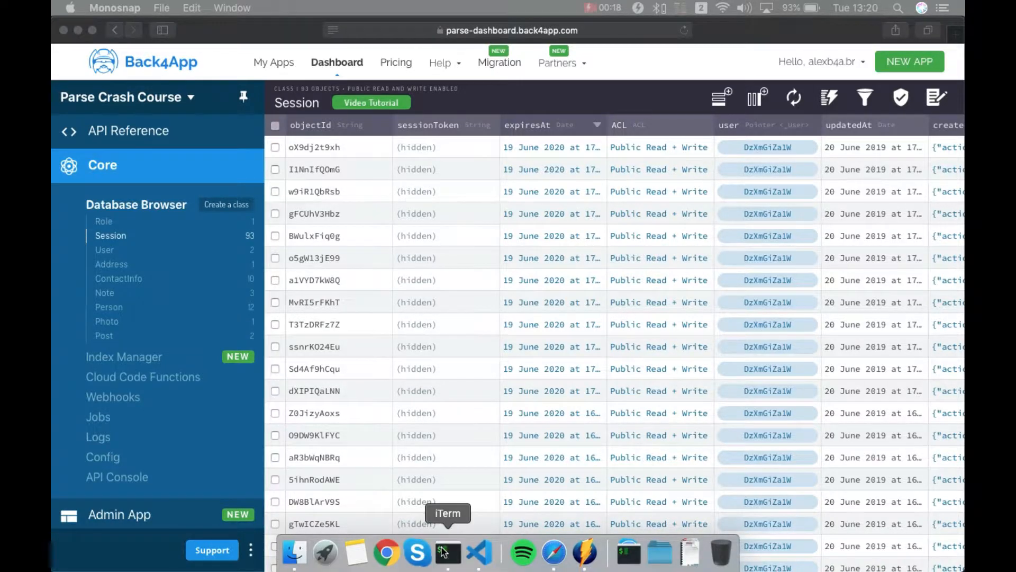
Run b4a from the home folder in iTerm2 to list the CLI commands, then return to Safari
{"action": "left_click", "coordinate": [485, 553]}
{"action": "type", "text": "cd"}
{"action": "key", "text": "Return"}
{"action": "type", "text": "b4a"}
{"action": "key", "text": "Return"}
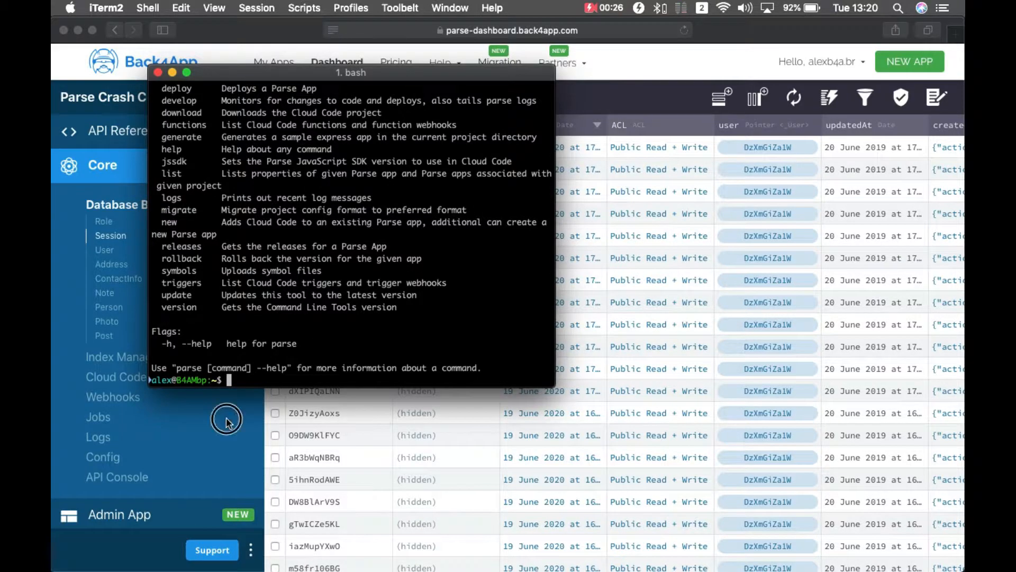
{"action": "key", "text": "super+Tab"}
{"action": "scroll", "coordinate": [227, 418], "scroll_direction": "down", "scroll_amount": 5}
View the Command Line Tool setup documentation from Server Settings and close its tab
{"action": "left_click", "coordinate": [131, 476]}
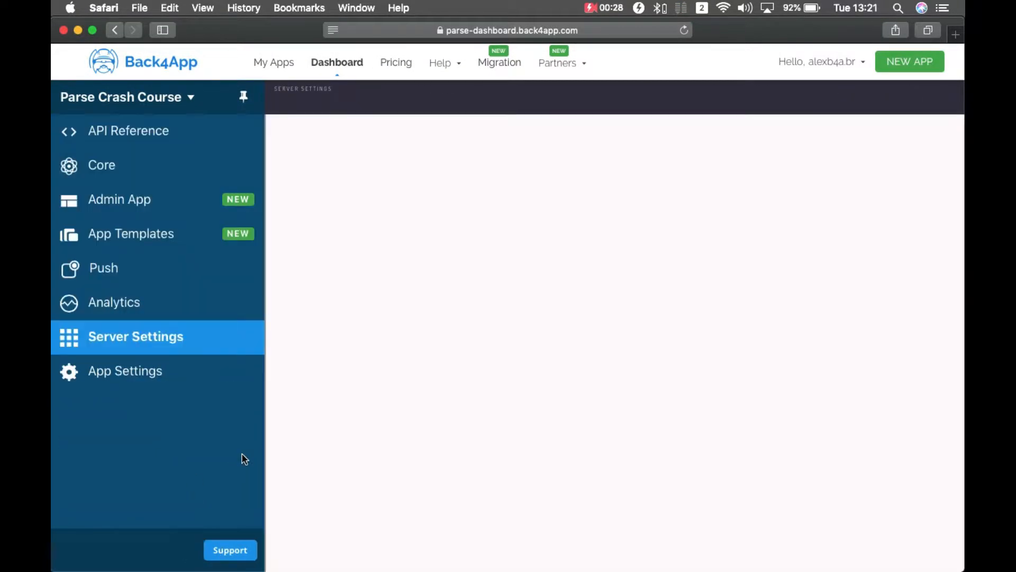
{"action": "scroll", "coordinate": [489, 373], "scroll_direction": "down", "scroll_amount": 8}
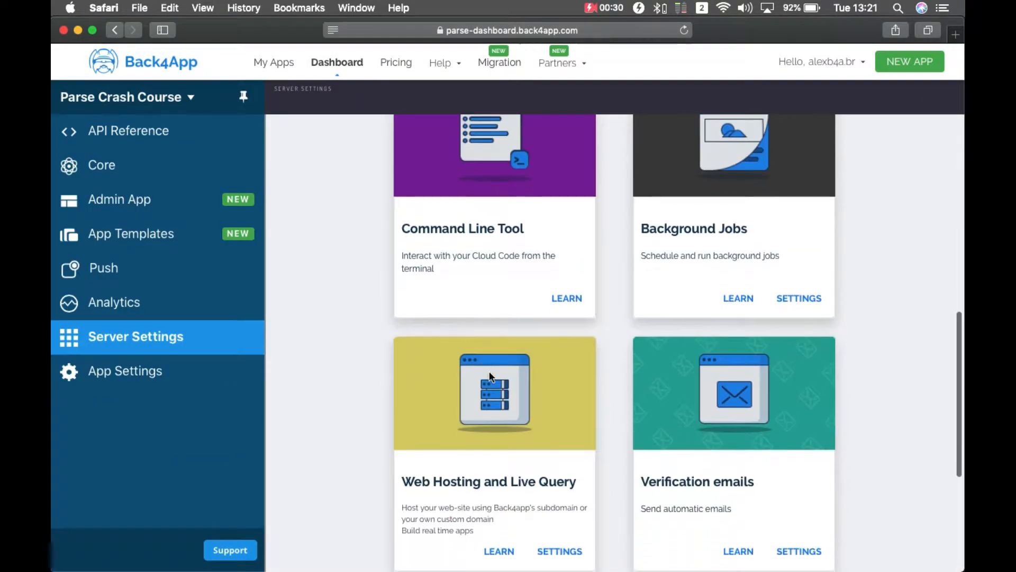
{"action": "scroll", "coordinate": [489, 371], "scroll_direction": "up", "scroll_amount": 2}
{"action": "left_click", "coordinate": [565, 303]}
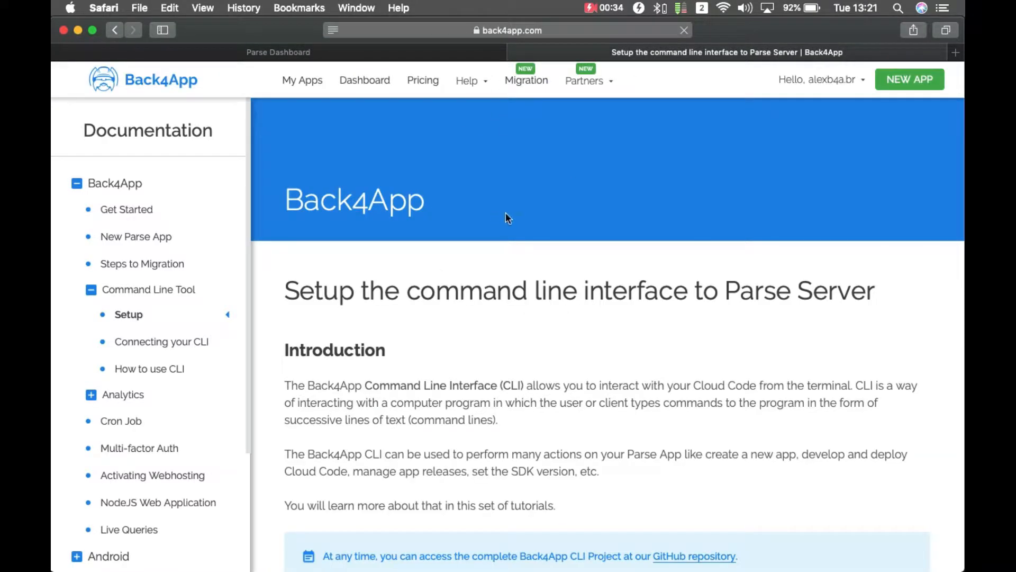
{"action": "scroll", "coordinate": [577, 307], "scroll_direction": "down", "scroll_amount": 8}
{"action": "scroll", "coordinate": [577, 308], "scroll_direction": "down", "scroll_amount": 3}
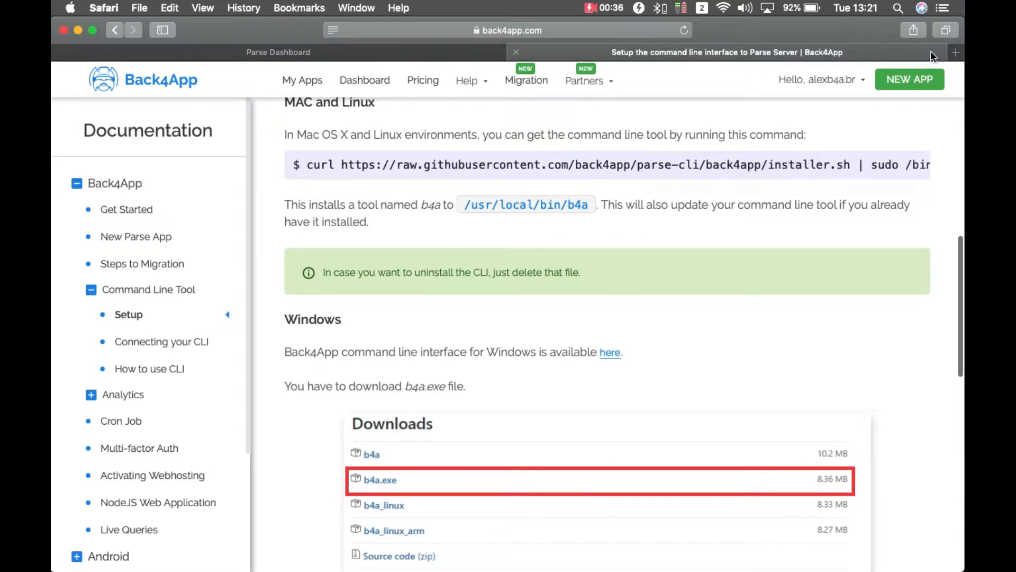
{"action": "left_click", "coordinate": [518, 52]}
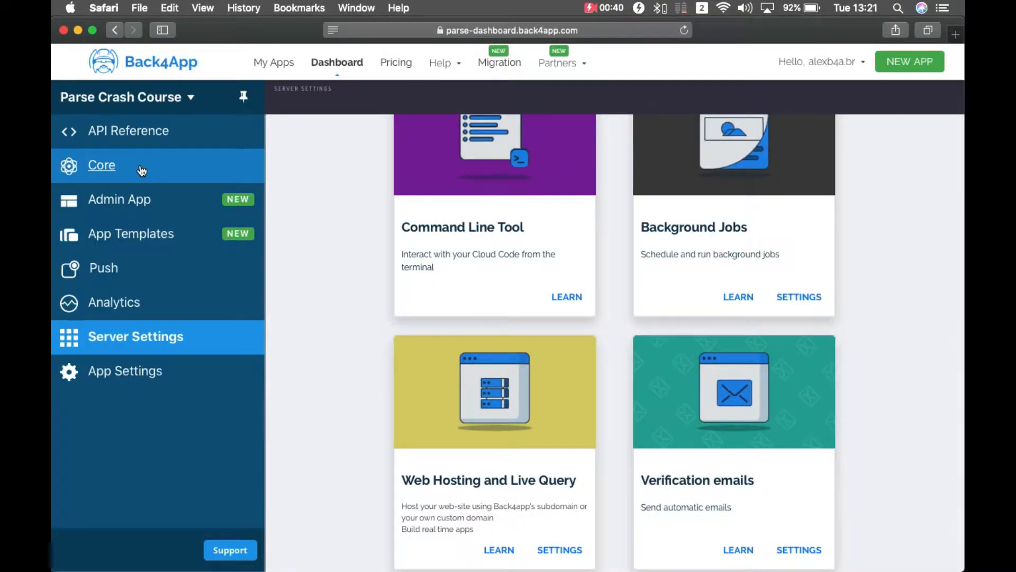
Create an account key named alexskey on the Account Keys page and copy its key string
{"action": "left_click", "coordinate": [102, 165]}
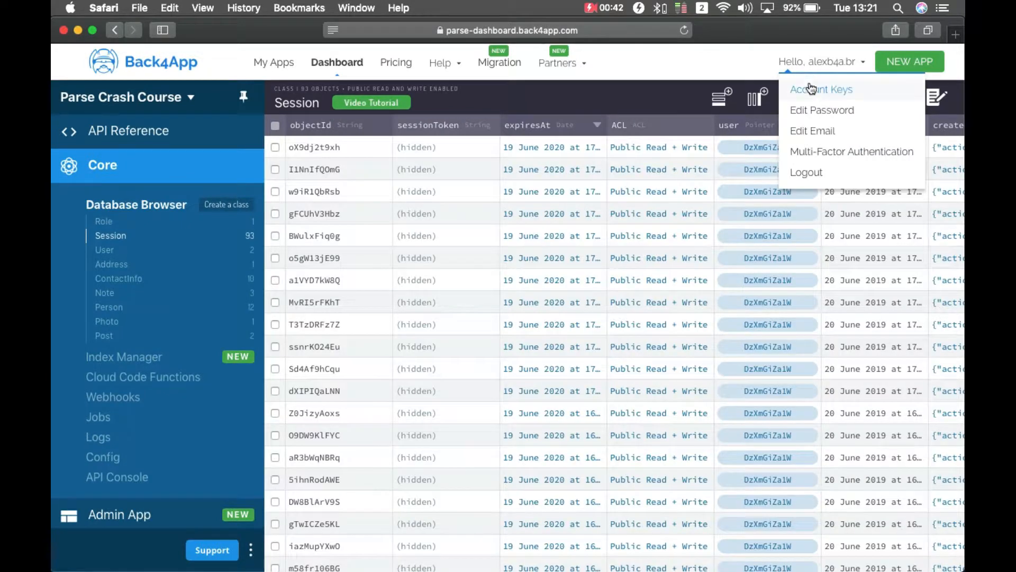
{"action": "left_click", "coordinate": [810, 88]}
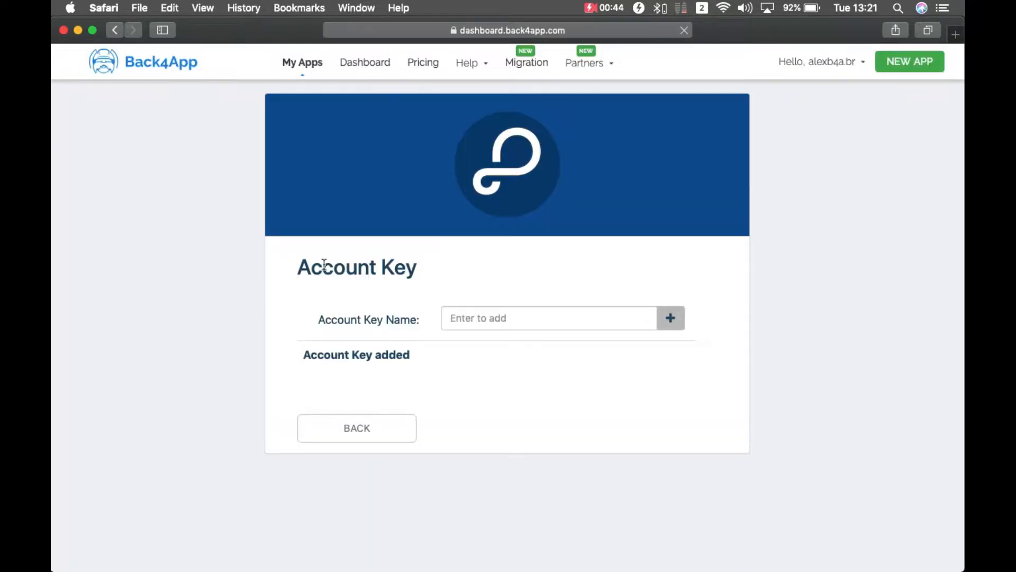
{"action": "left_click", "coordinate": [497, 317]}
{"action": "type", "text": "alexskey"}
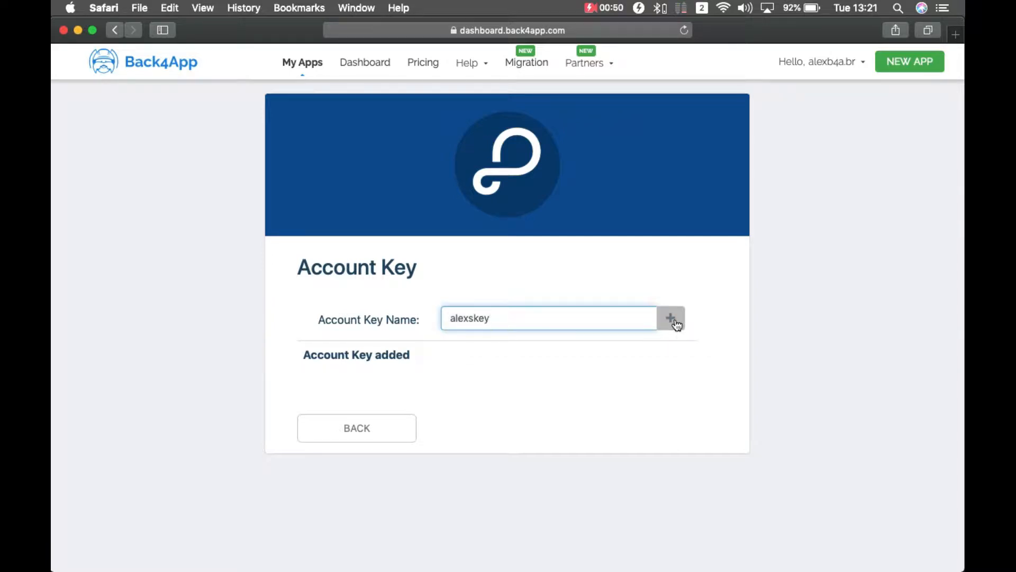
{"action": "left_click", "coordinate": [670, 318]}
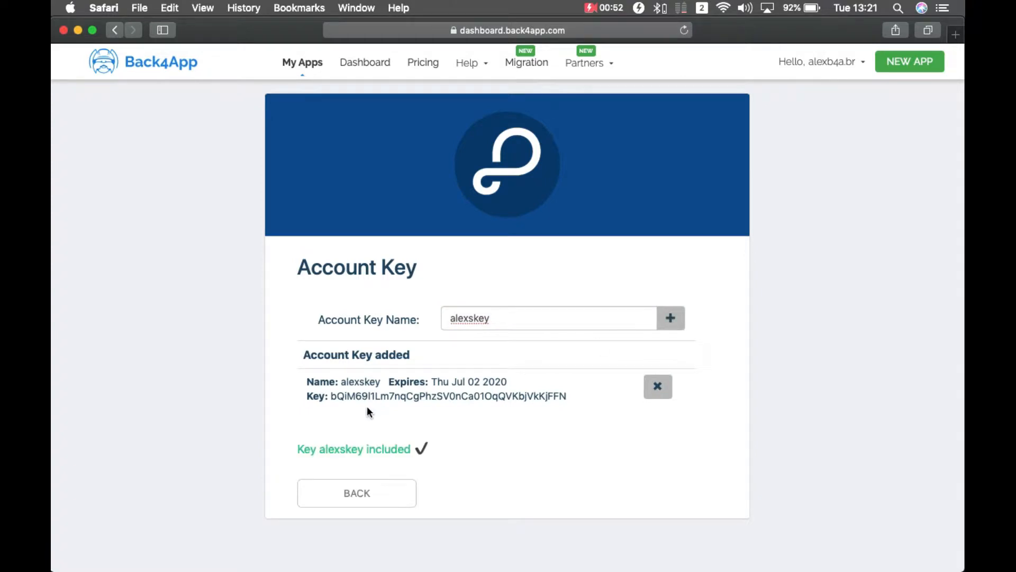
{"action": "double_click", "coordinate": [444, 394]}
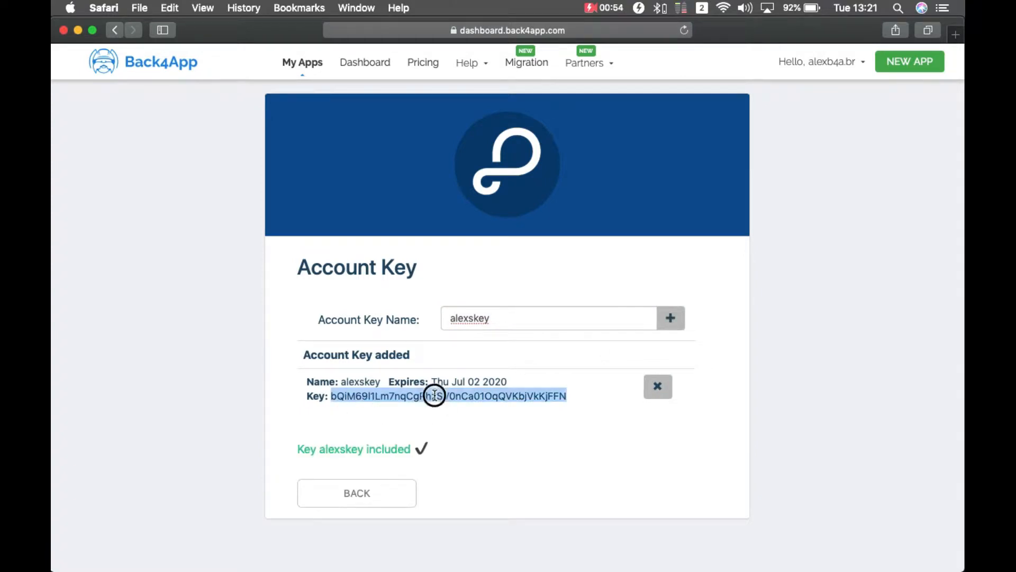
{"action": "key", "text": "super+c"}
Run b4a configure accountkey and paste the copied key as the default account key
{"action": "key", "text": "super+Tab"}
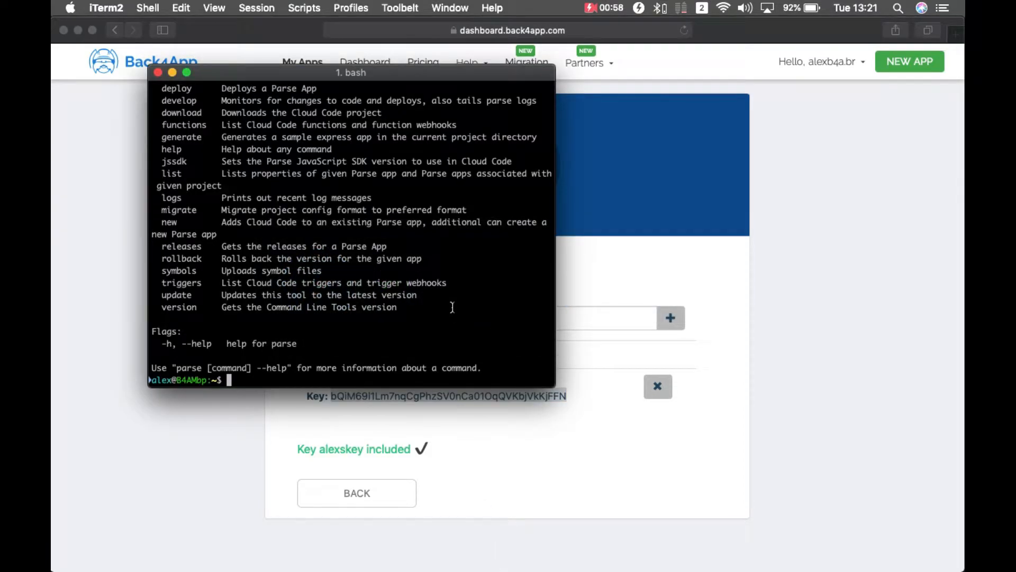
{"action": "type", "text": "b4a configure accountkey"}
{"action": "key", "text": "Return"}
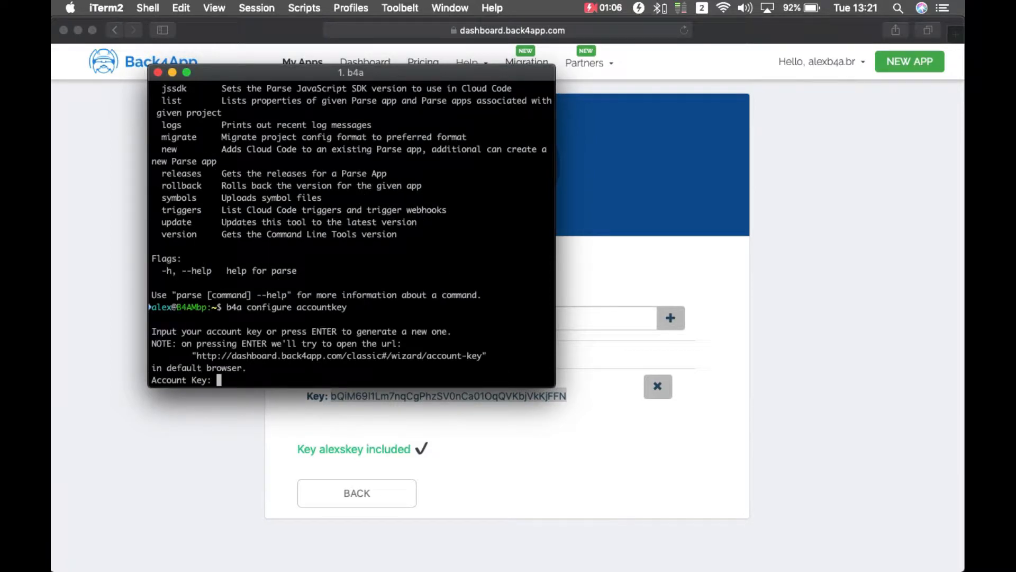
{"action": "key", "text": "super+v"}
{"action": "key", "text": "Return"}
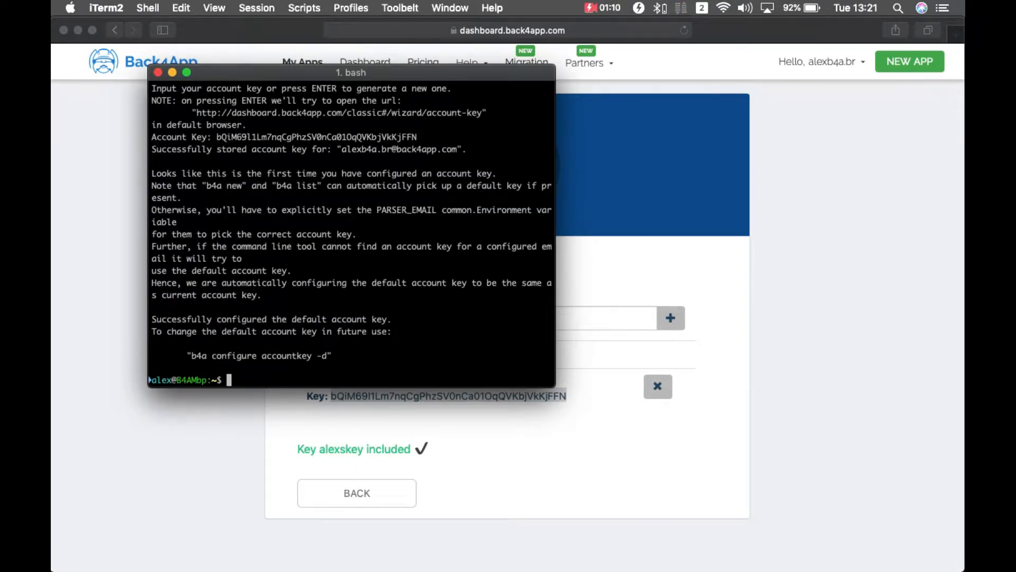
Check the Parse Crash Course app in the dashboard's app list, then return to the terminal
{"action": "left_click", "coordinate": [814, 244]}
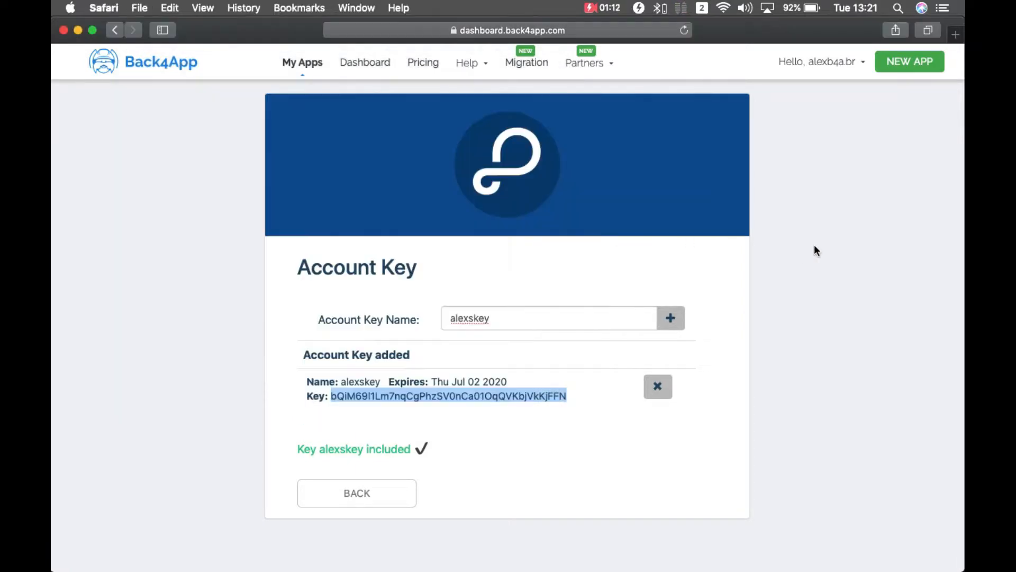
{"action": "left_click", "coordinate": [365, 62]}
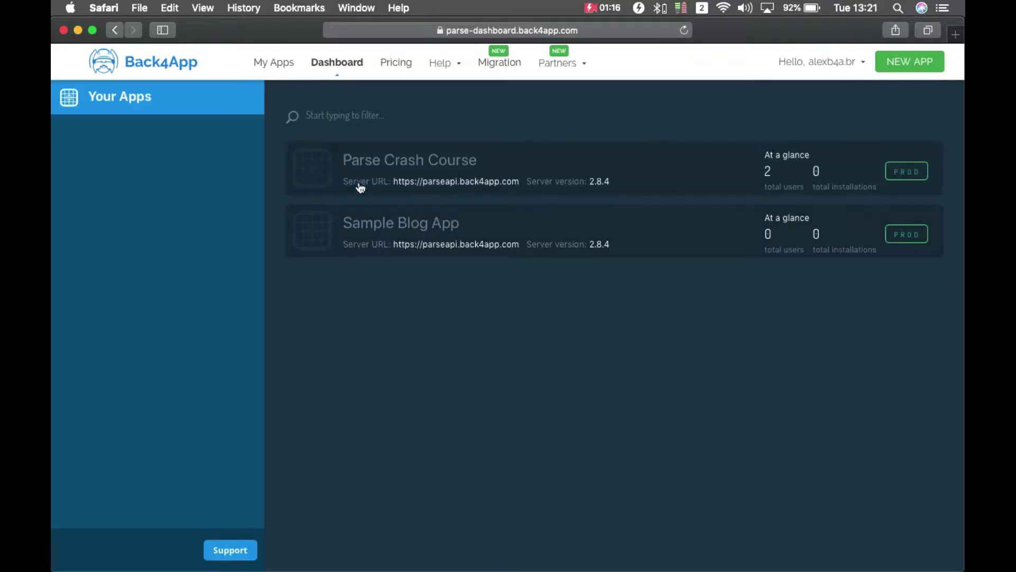
{"action": "left_click", "coordinate": [361, 185]}
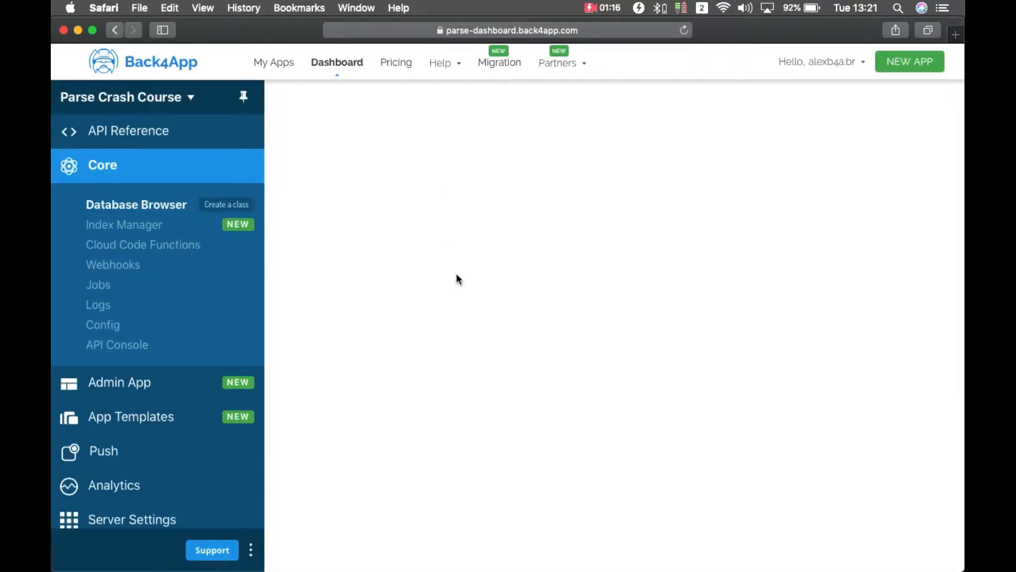
{"action": "left_click", "coordinate": [479, 560]}
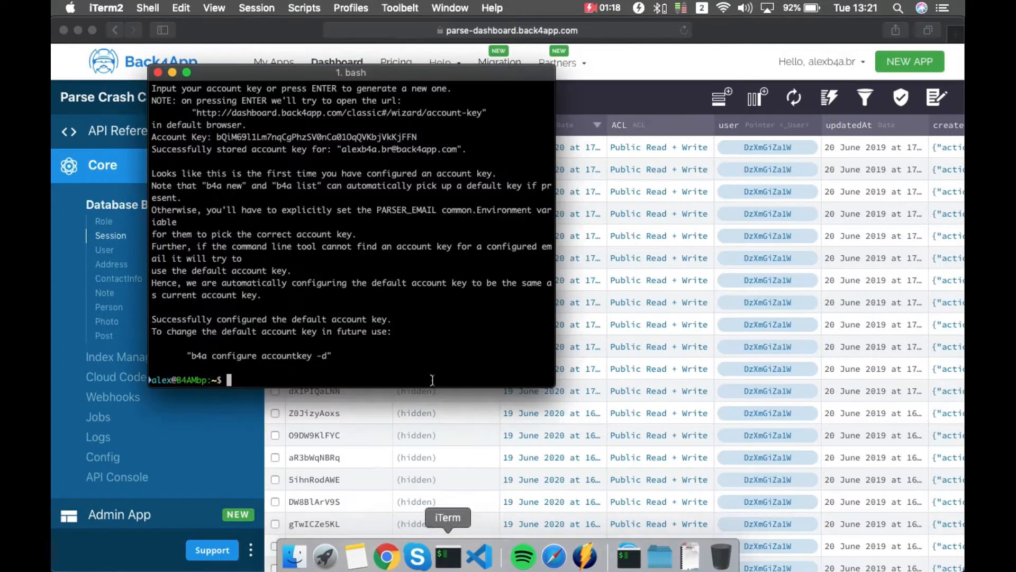
{"action": "type", "text": "cd Desktop/"}
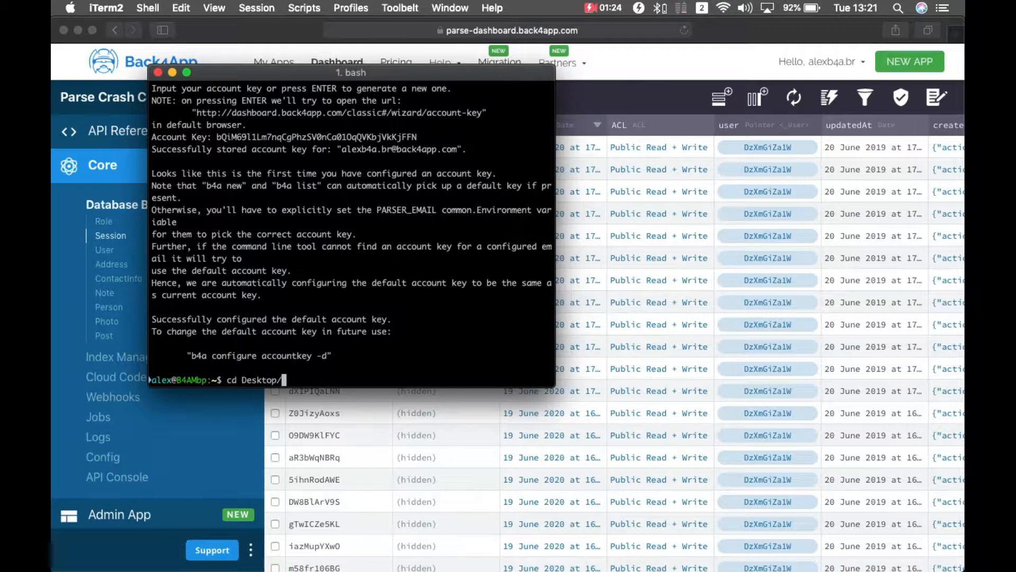
{"action": "type", "text": "ParseCrashCourse/"}
Run b4a new for existing app Parse Crash Course, downloading its code into ParseCrashCourse
{"action": "key", "text": "Return"}
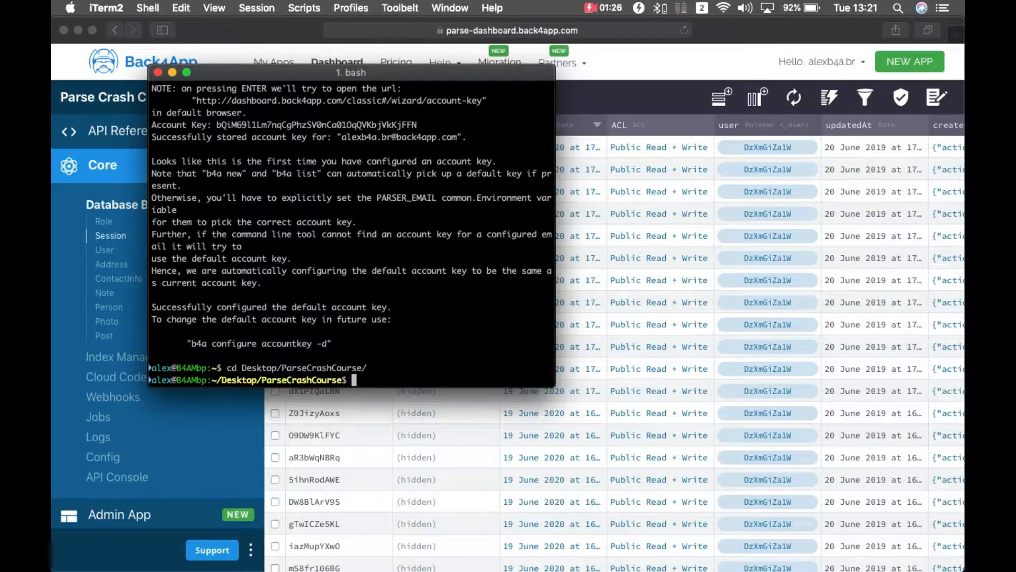
{"action": "type", "text": "b4a new"}
{"action": "key", "text": "Return"}
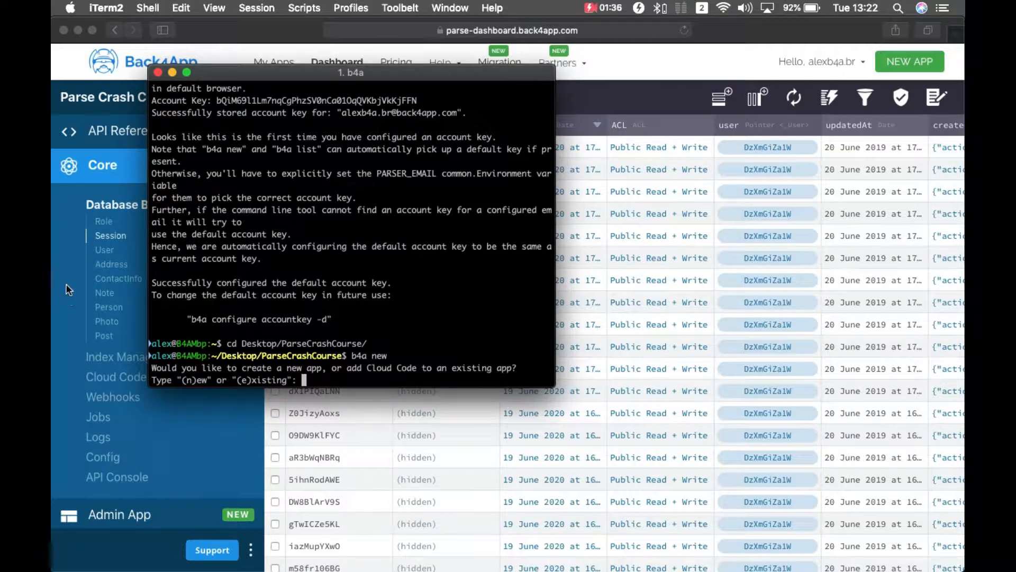
{"action": "type", "text": "e"}
{"action": "key", "text": "Return"}
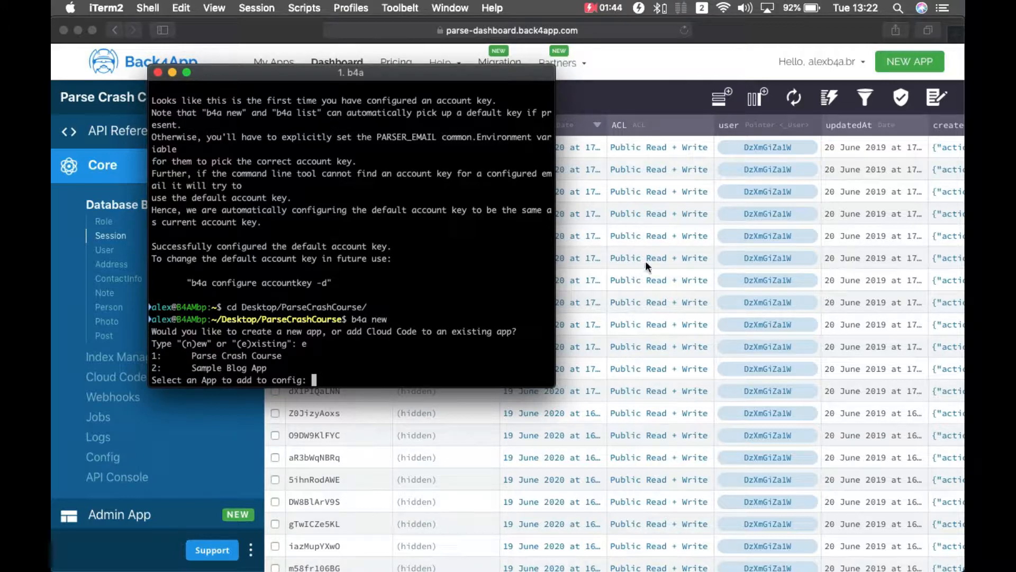
{"action": "type", "text": "1"}
{"action": "key", "text": "Return"}
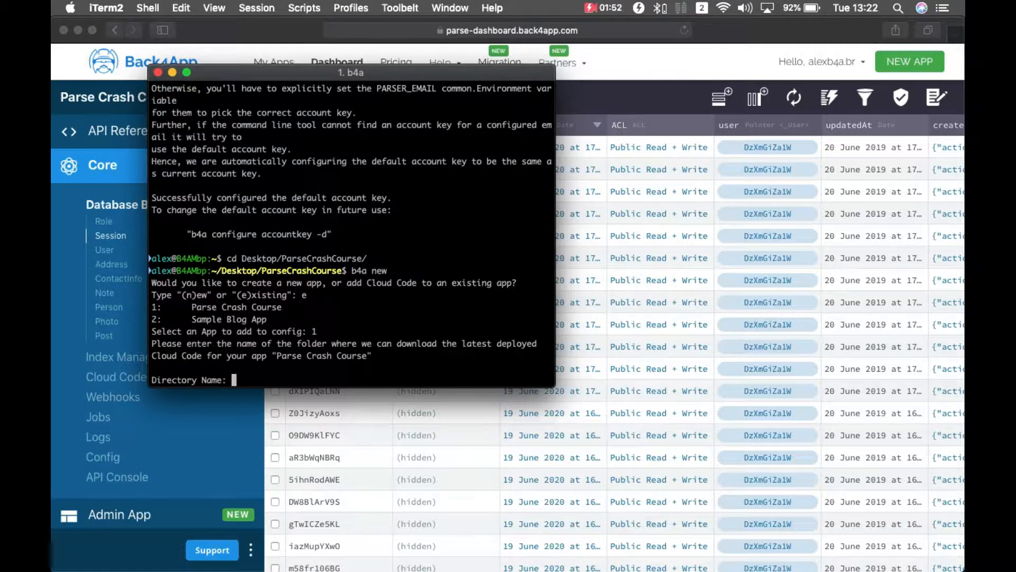
{"action": "type", "text": "ParseCrash"}
{"action": "type", "text": "Course"}
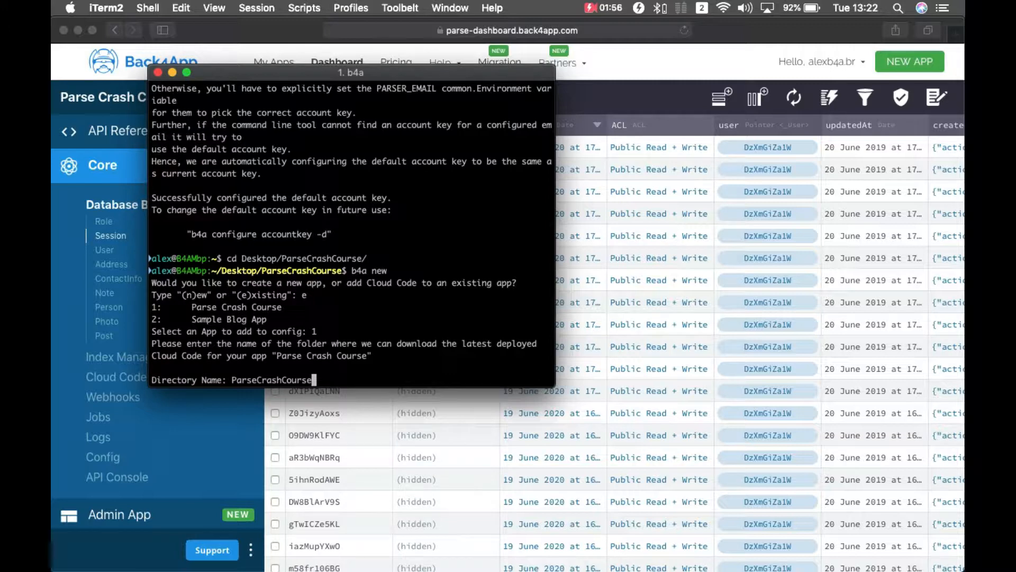
{"action": "key", "text": "Return"}
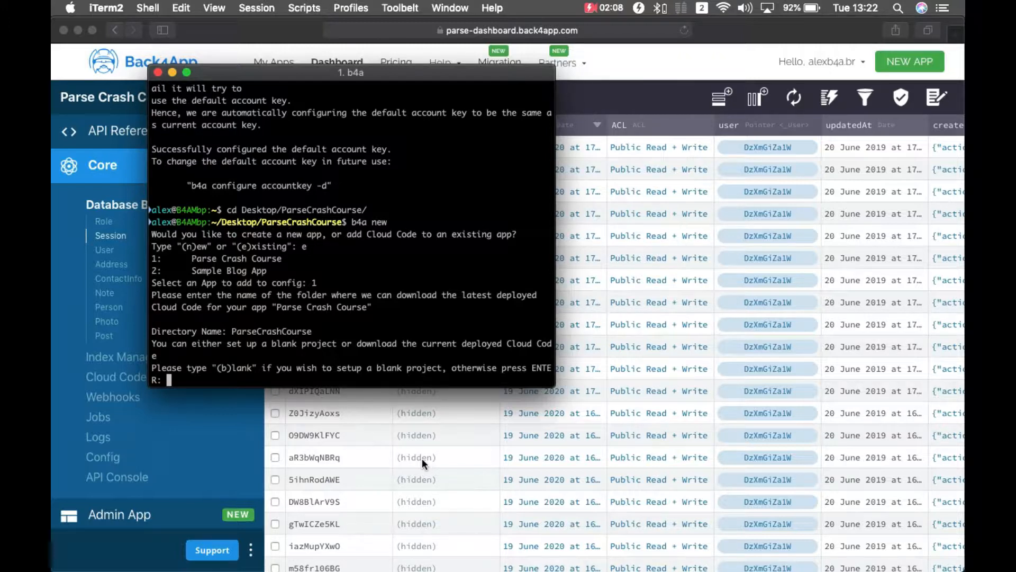
{"action": "key", "text": "Return"}
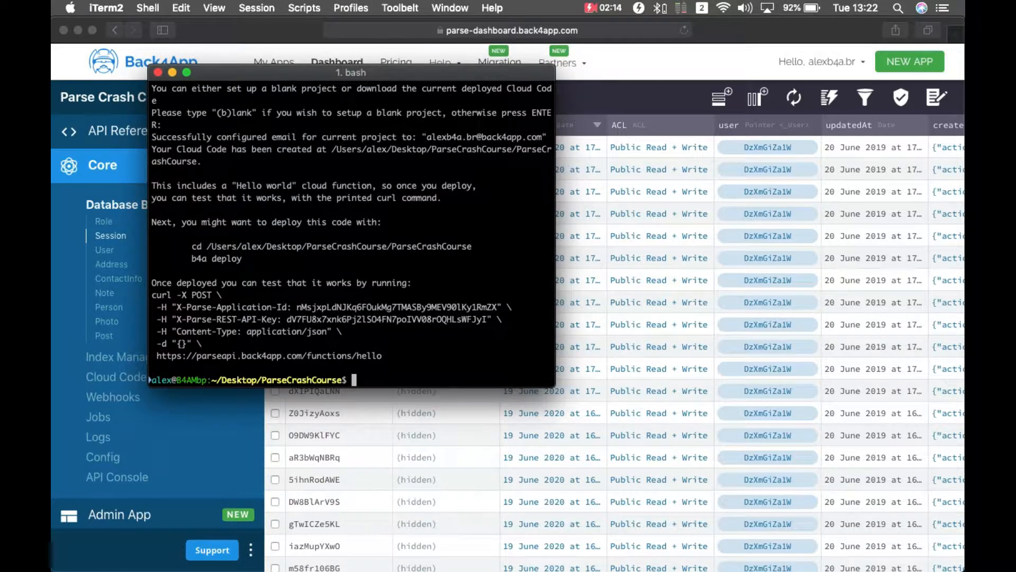
{"action": "type", "text": "ls"}
List the project folder and move into the inner ParseCrashCourse folder, listing its contents
{"action": "key", "text": "Return"}
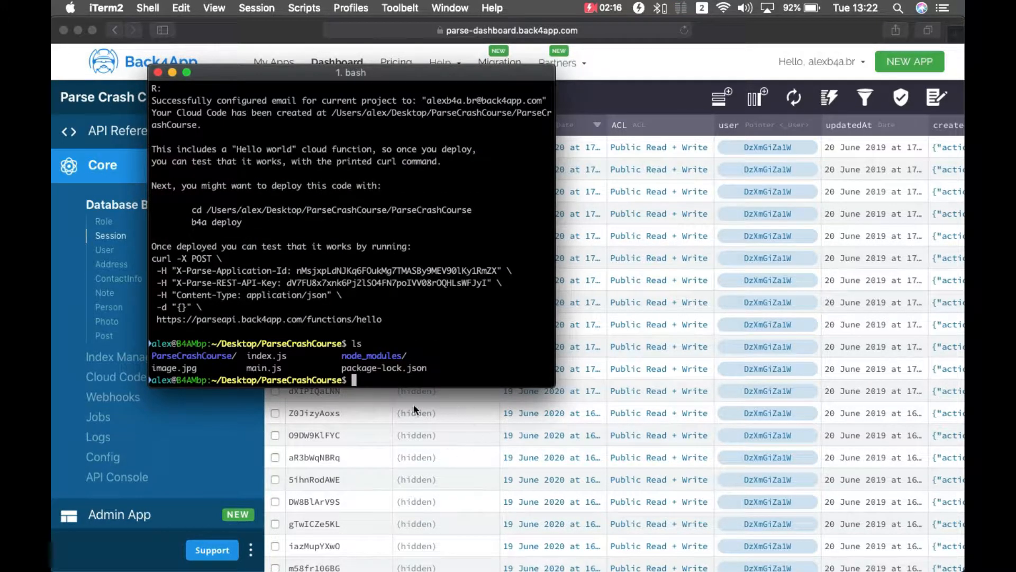
{"action": "double_click", "coordinate": [194, 356]}
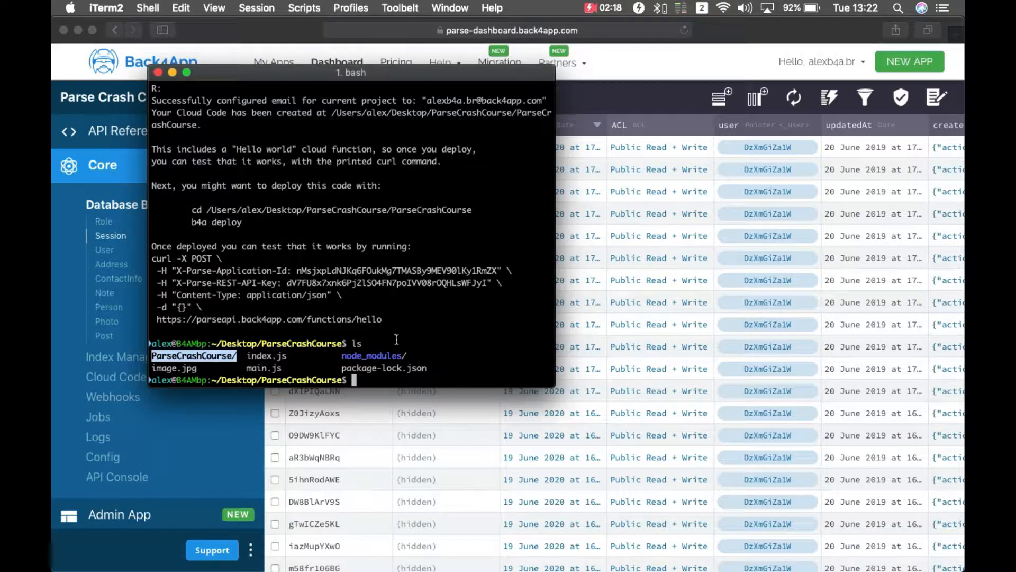
{"action": "key", "text": "super+v"}
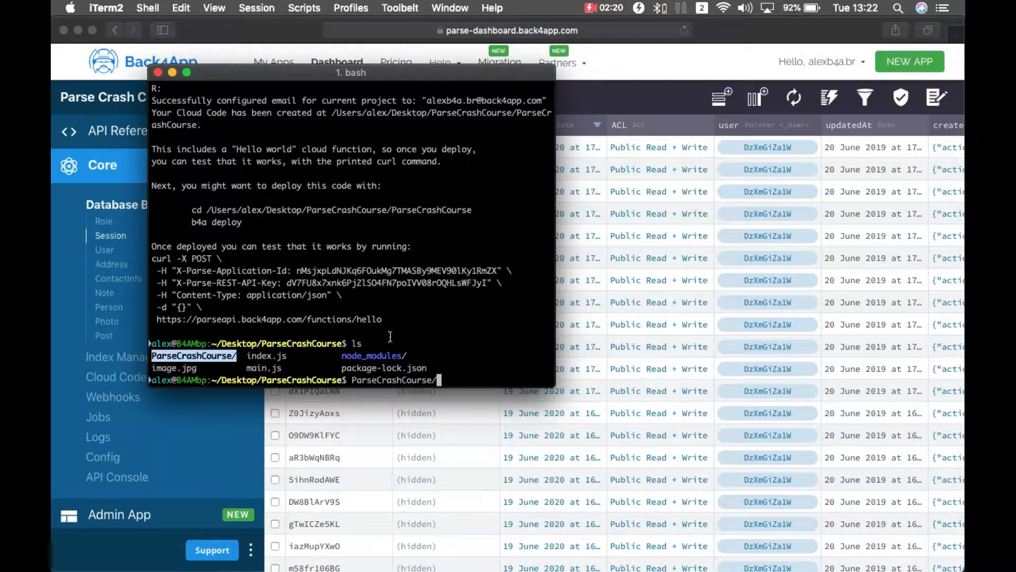
{"action": "key", "text": "ctrl+a"}
{"action": "type", "text": "cd"}
{"action": "key", "text": "Return"}
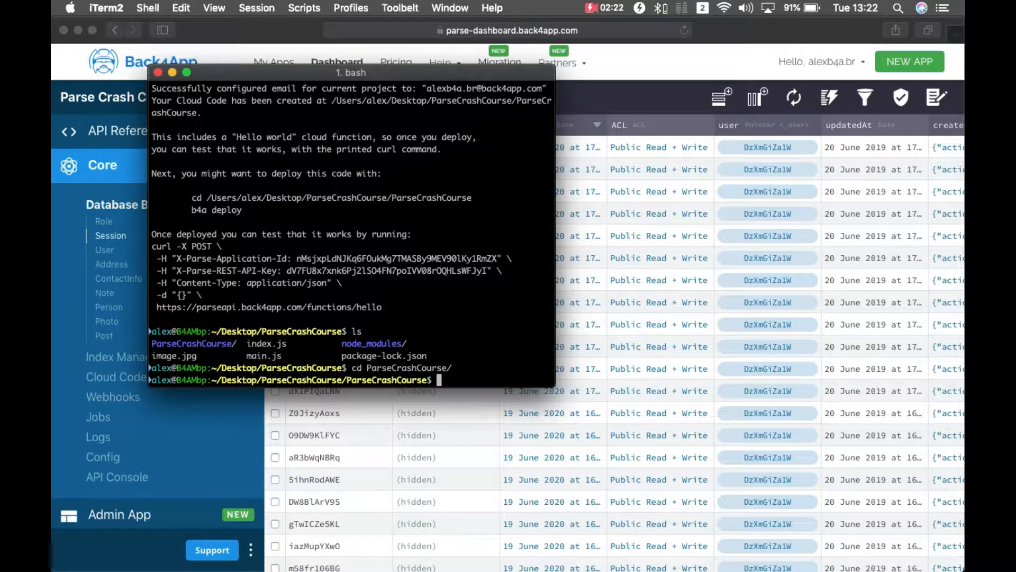
{"action": "type", "text": "ls"}
{"action": "key", "text": "Return"}
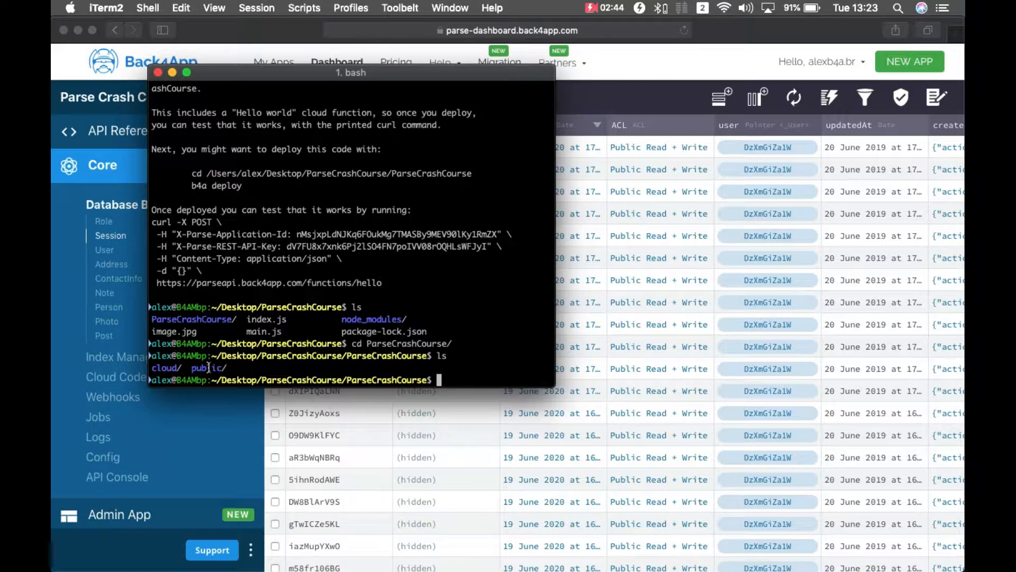
{"action": "type", "text": "cd cloud/"}
Enter the cloud folder, list main.js, and reveal the folder in Finder with open
{"action": "key", "text": "Return"}
{"action": "type", "text": "ls"}
{"action": "key", "text": "Return"}
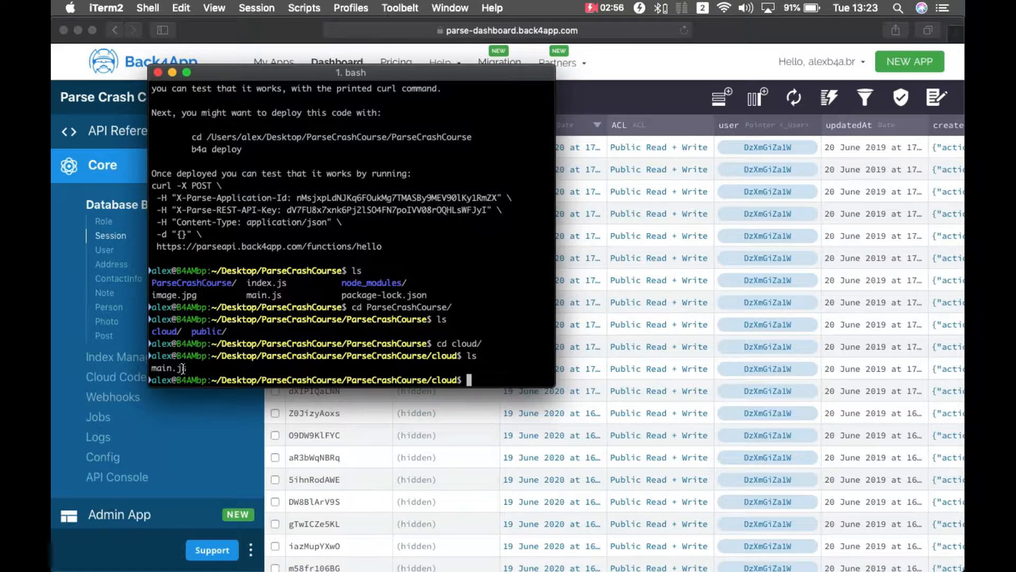
{"action": "type", "text": "open ."}
{"action": "key", "text": "Return"}
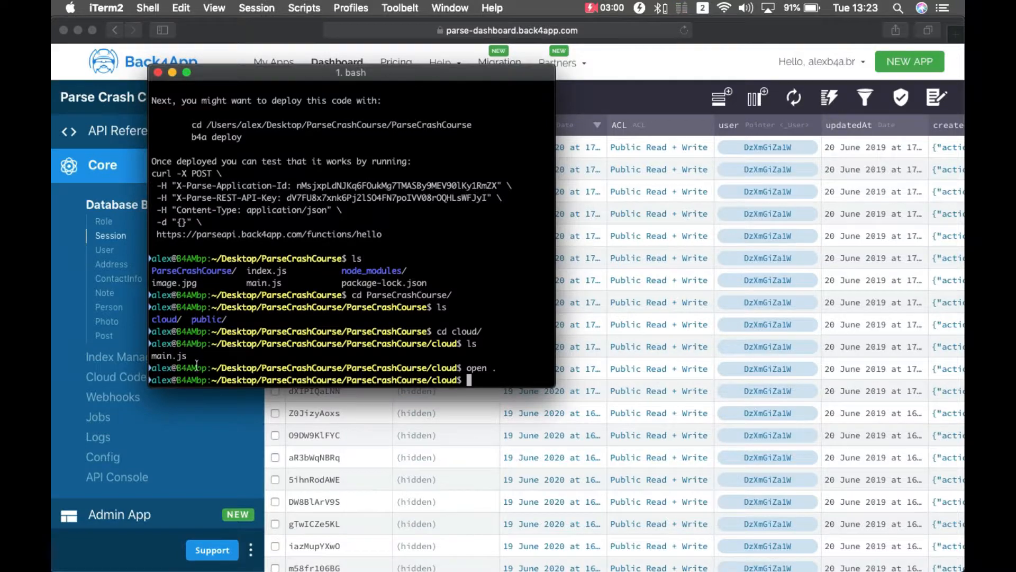
Open main.js with Visual Studio Code from Finder's Open With menu
{"action": "right_click", "coordinate": [430, 142]}
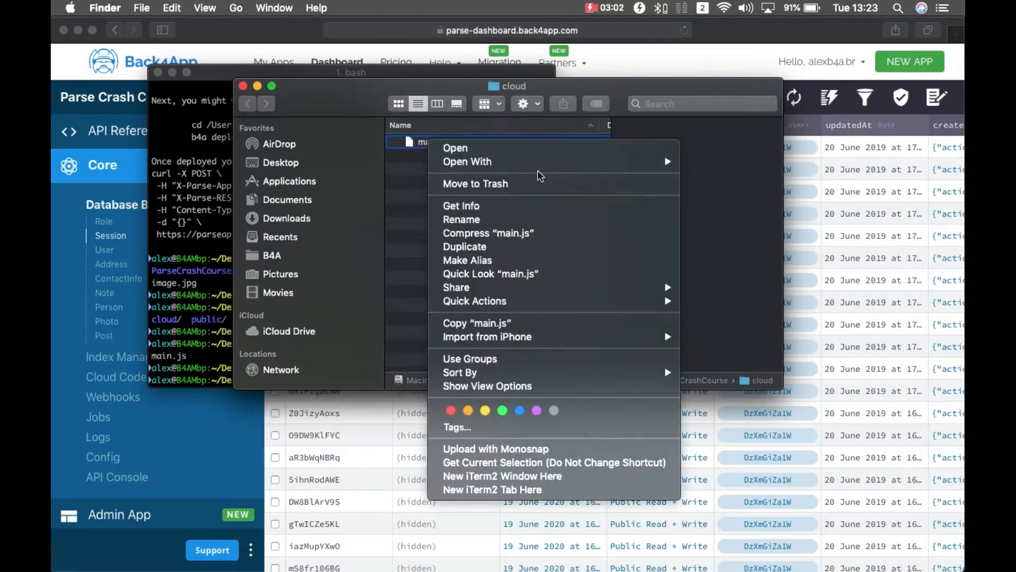
{"action": "mouse_move", "coordinate": [556, 161]}
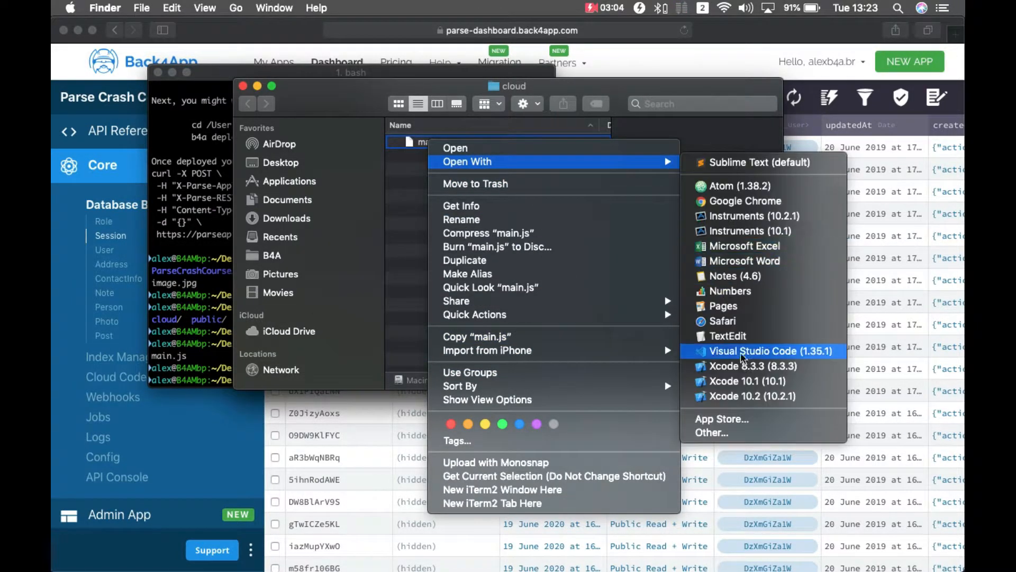
{"action": "left_click", "coordinate": [742, 352]}
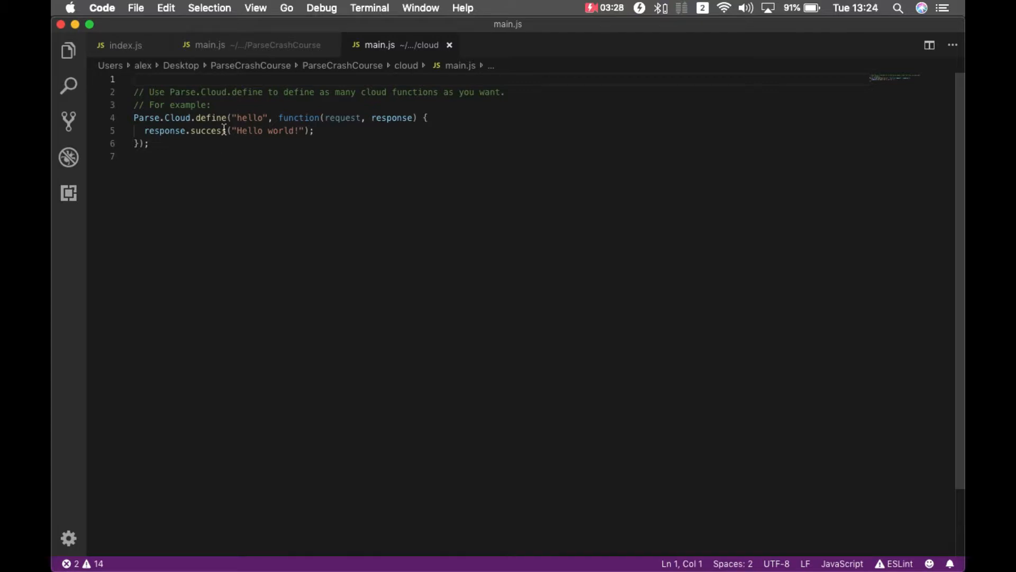
Replace "Hello world!" with "Hello to Parse Crash Course" in main.js and save it
{"action": "left_click", "coordinate": [237, 131]}
{"action": "left_click", "coordinate": [298, 130], "text": "shift"}
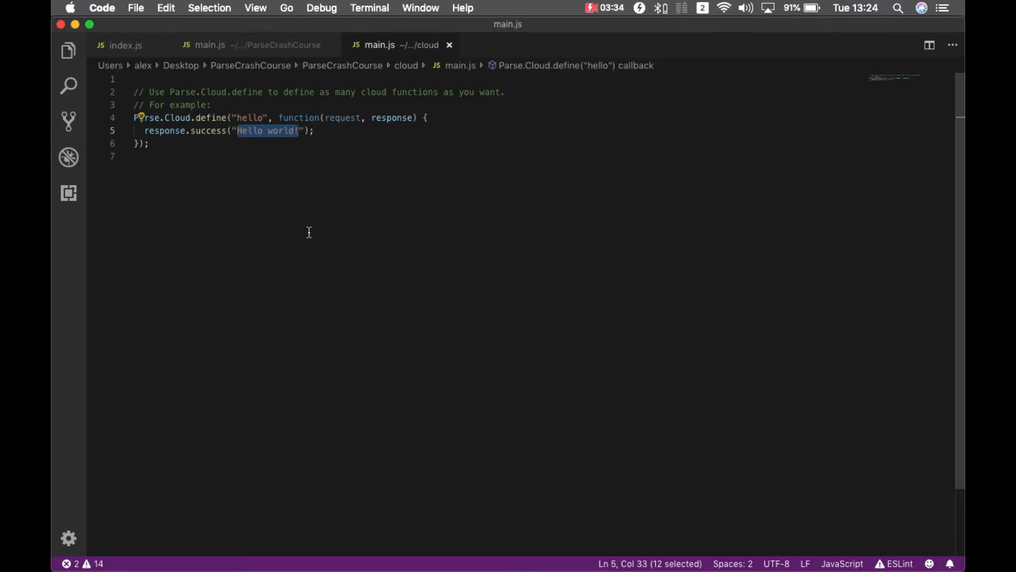
{"action": "type", "text": "Hello to Pars"}
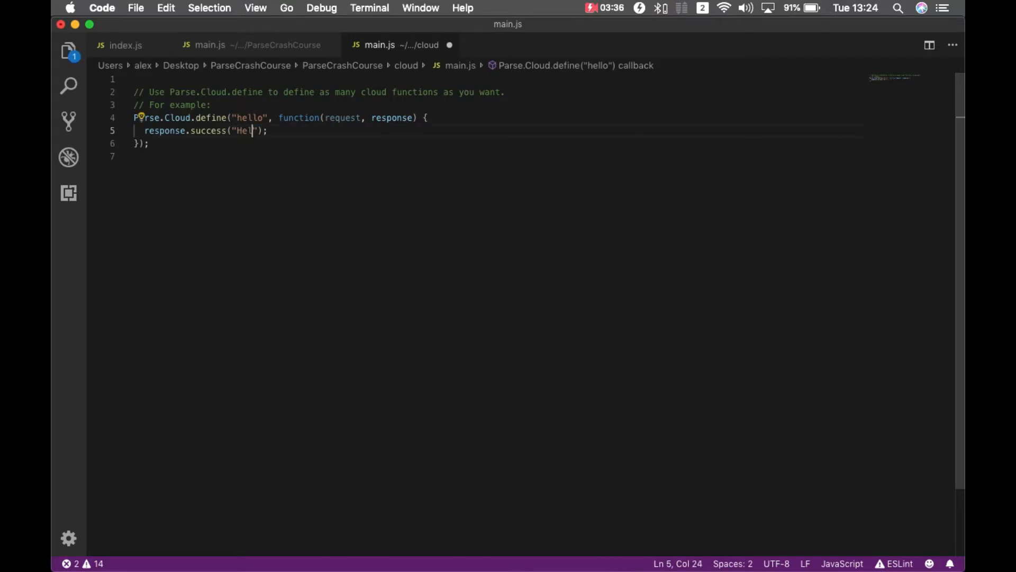
{"action": "type", "text": "e Crash Course"}
{"action": "key", "text": "super+s"}
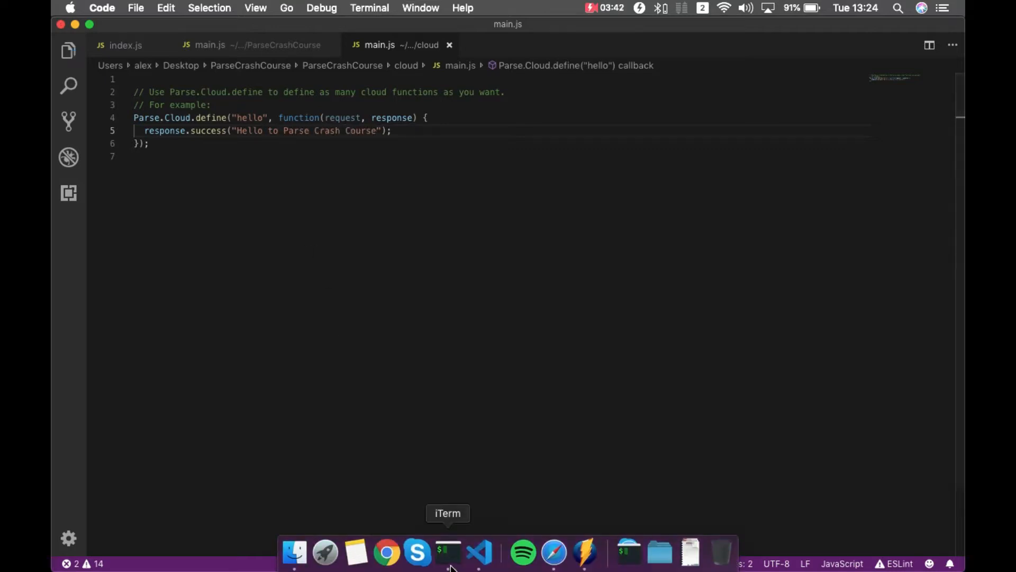
{"action": "left_click", "coordinate": [454, 556]}
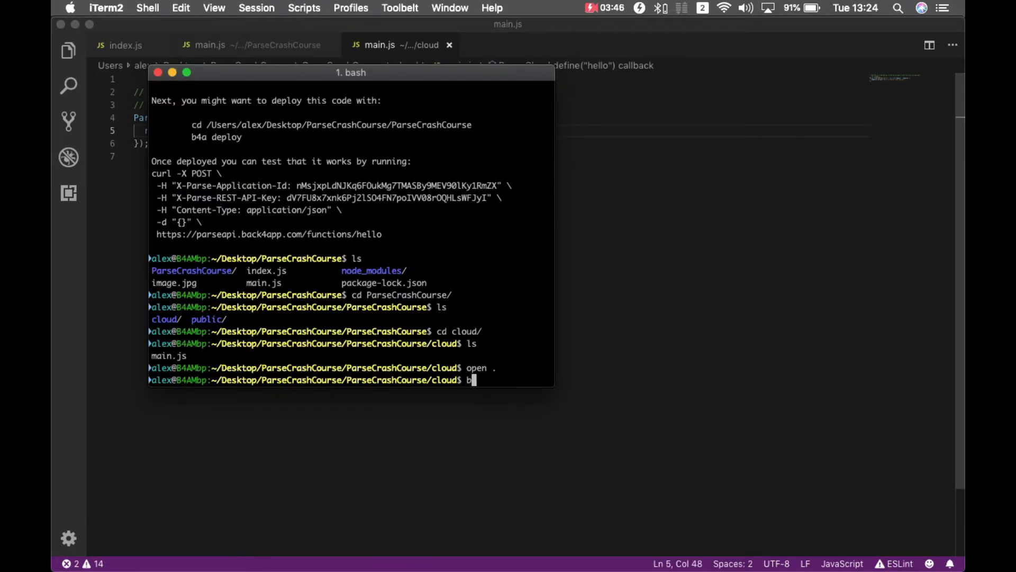
{"action": "type", "text": "b4a deploy"}
Run b4a deploy to upload cloud/main.js and public/index.html to Back4App
{"action": "key", "text": "Return"}
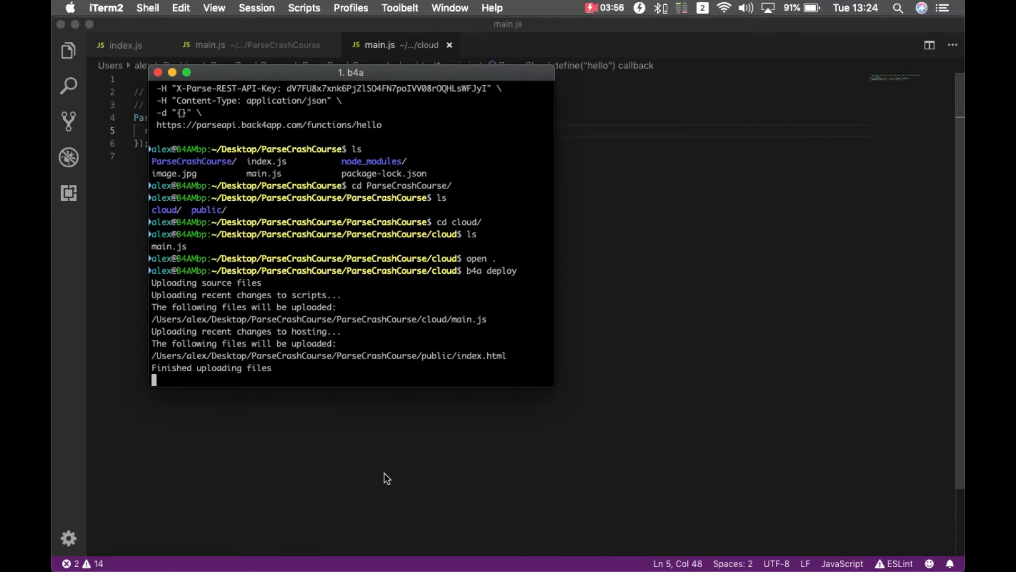
{"action": "mouse_move", "coordinate": [417, 566]}
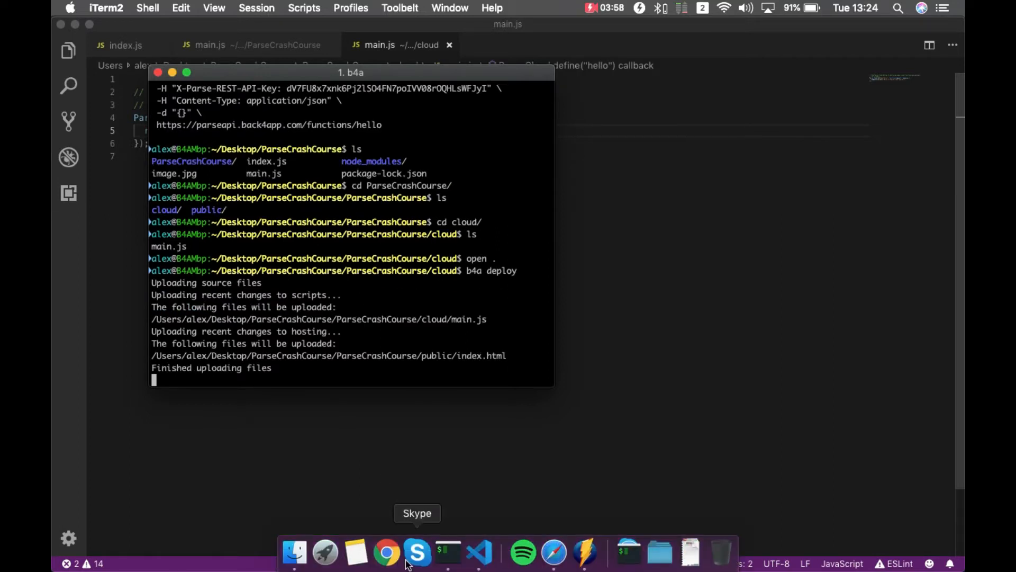
Show the deployed main.js on Cloud Code Functions and highlight the new greeting
{"action": "left_click", "coordinate": [553, 550]}
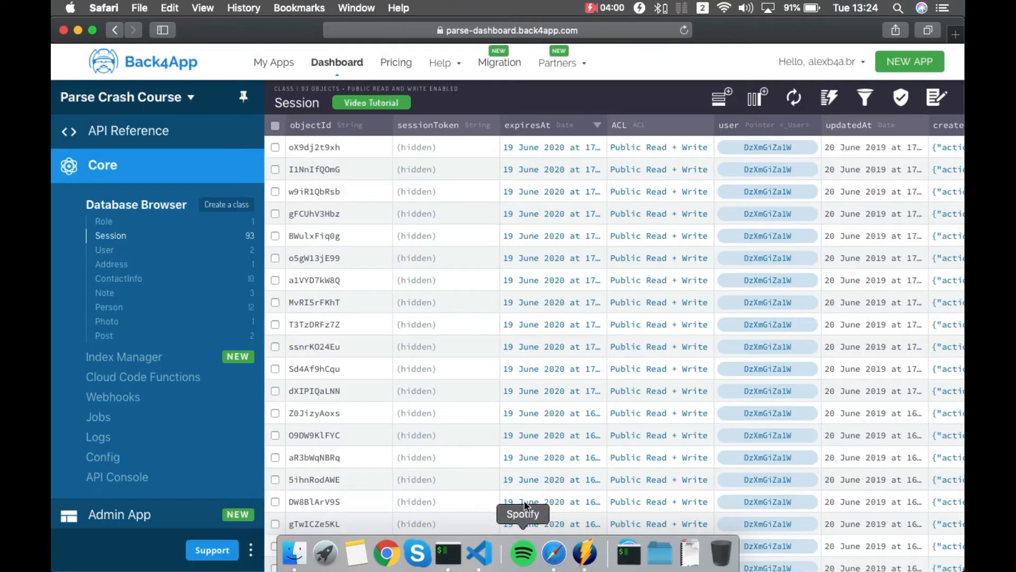
{"action": "left_click", "coordinate": [143, 376]}
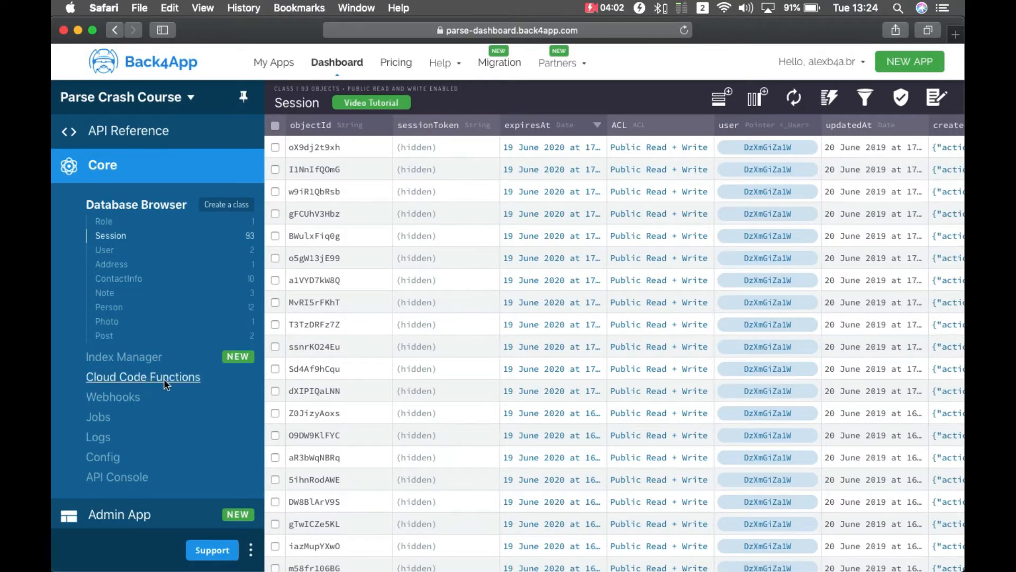
{"action": "scroll", "coordinate": [421, 366], "scroll_direction": "down", "scroll_amount": 5}
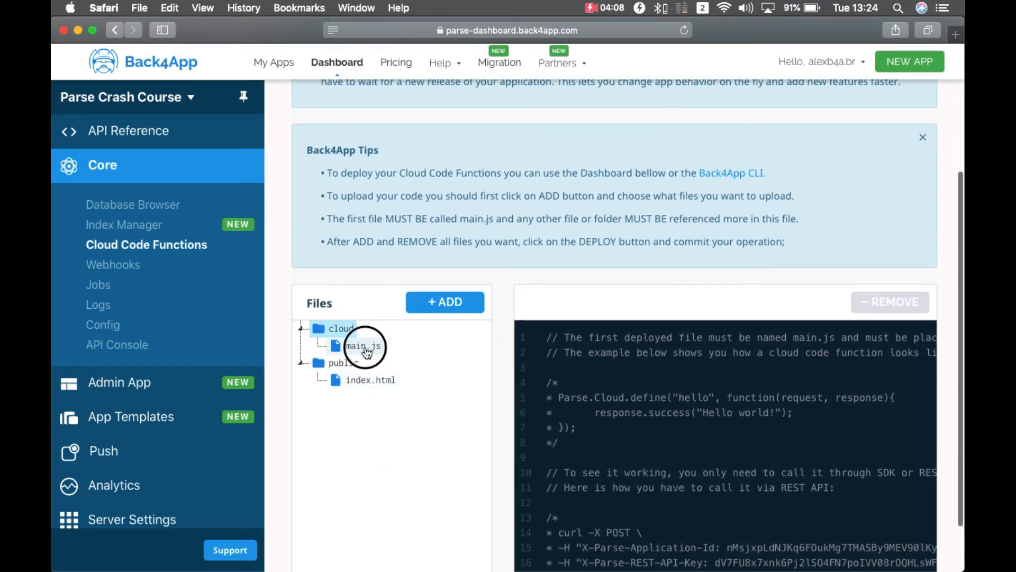
{"action": "left_click", "coordinate": [363, 345]}
{"action": "left_click_drag", "start_coordinate": [665, 399], "coordinate": [812, 418]}
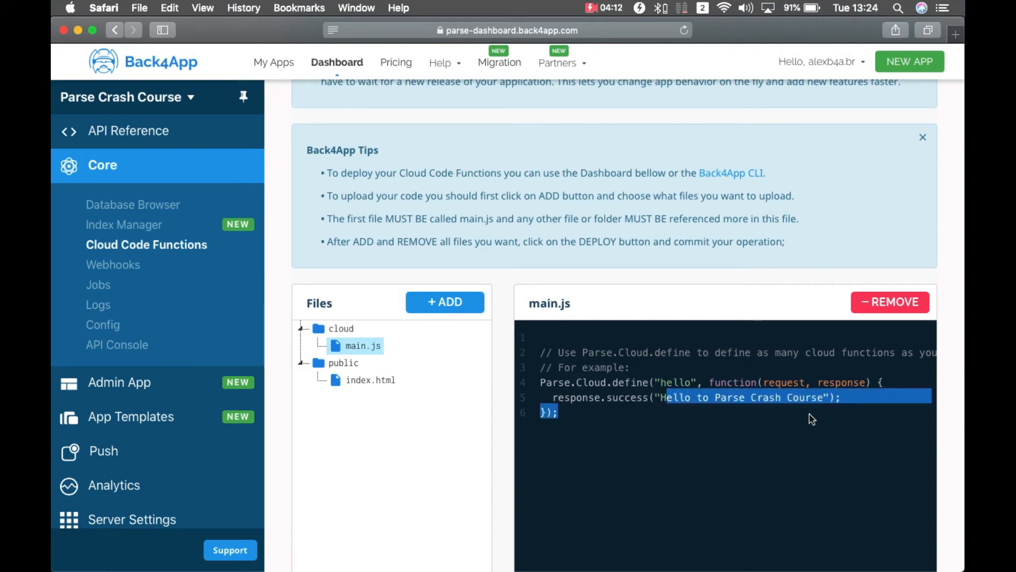